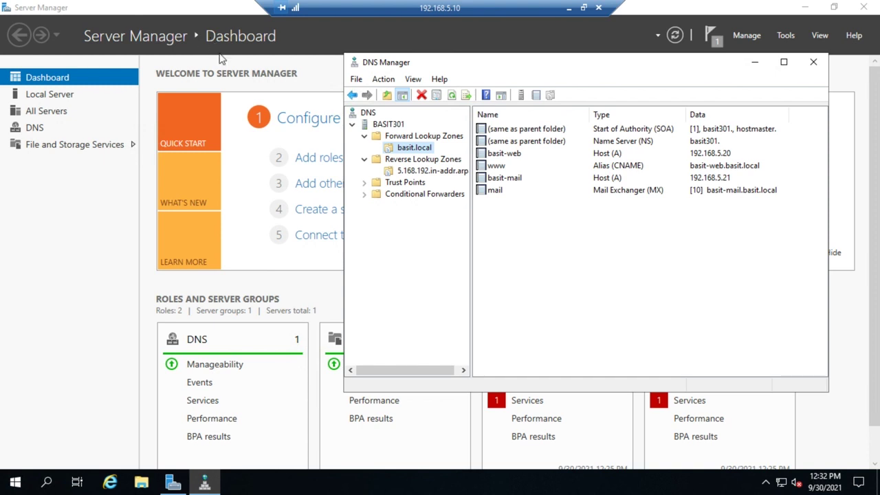
# Open the right-click menu of the basit.local forward lookup zone
pyautogui.rightClick(415, 150)
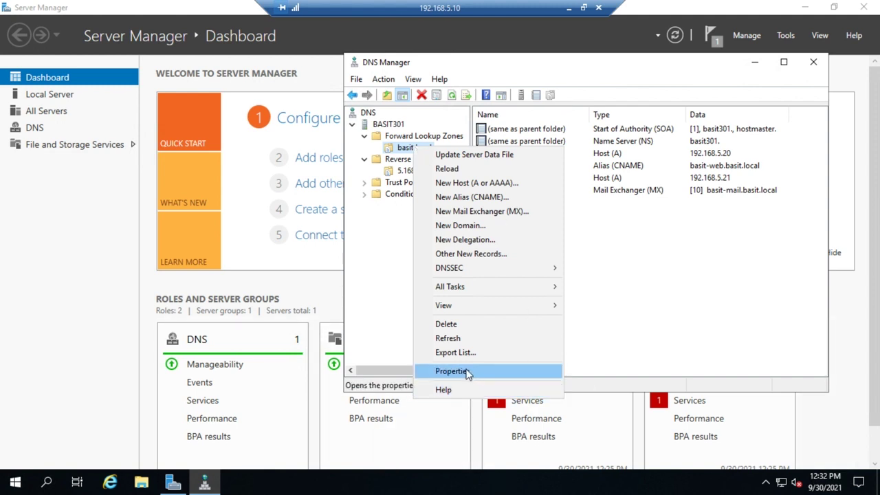
# Open basit.local Properties, then pause the zone and start it again
pyautogui.click(466, 371)
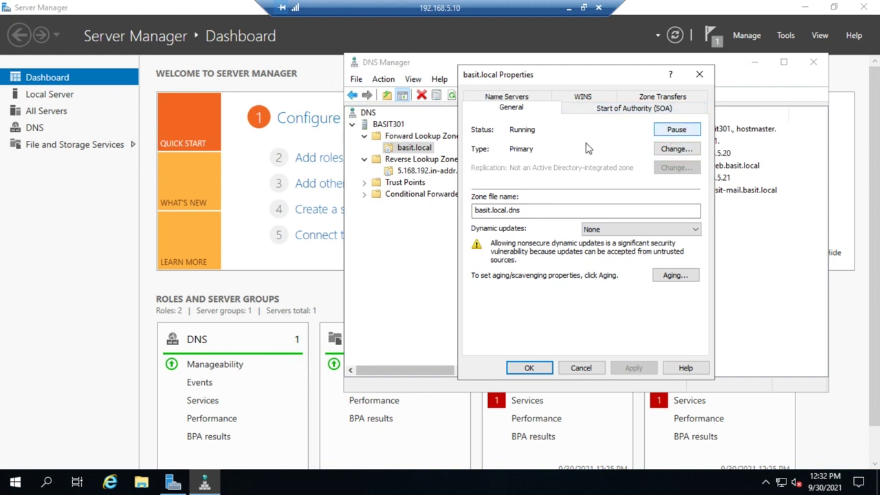
pyautogui.click(683, 135)
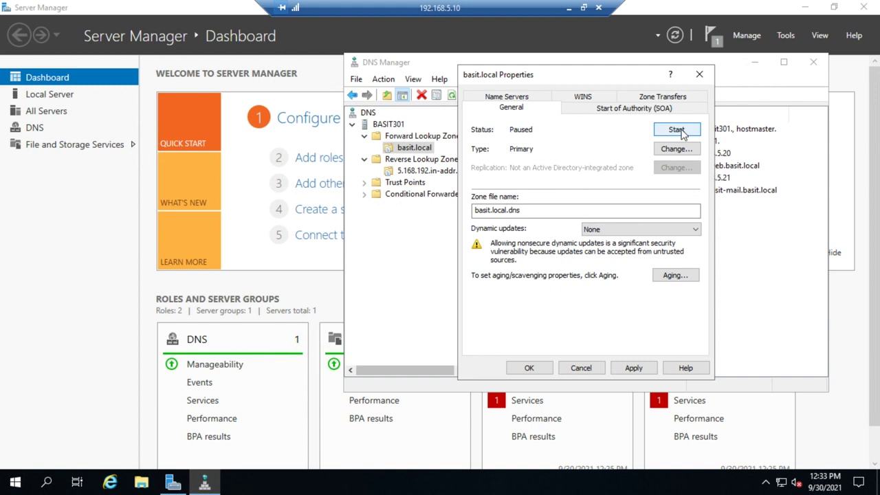
pyautogui.click(680, 131)
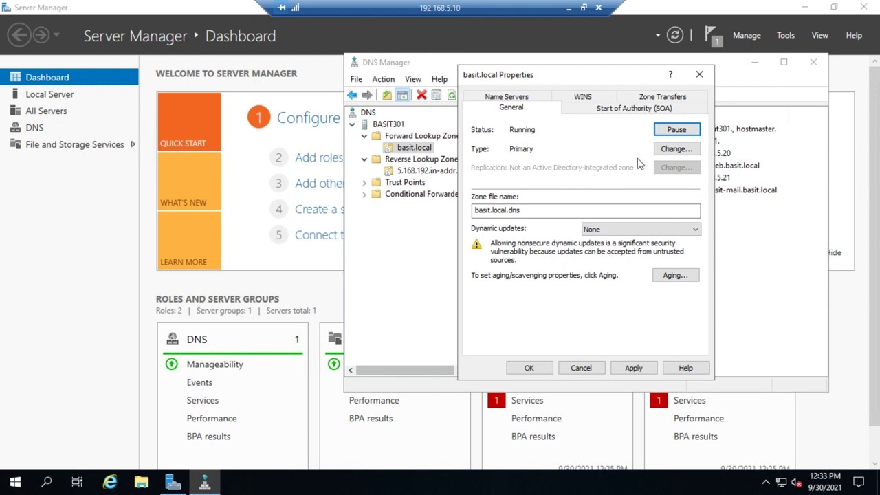
# Review the zone type options without changing them, then open aging/scavenging settings
pyautogui.click(685, 151)
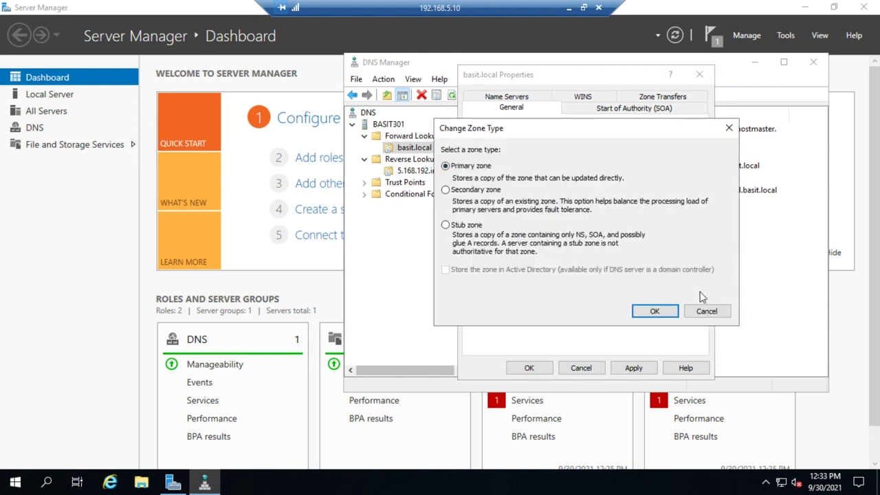
pyautogui.click(706, 310)
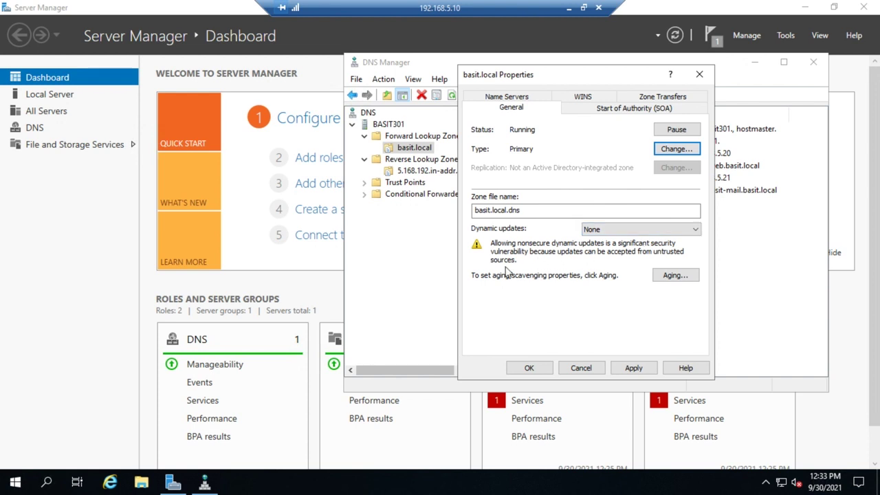
pyautogui.click(685, 276)
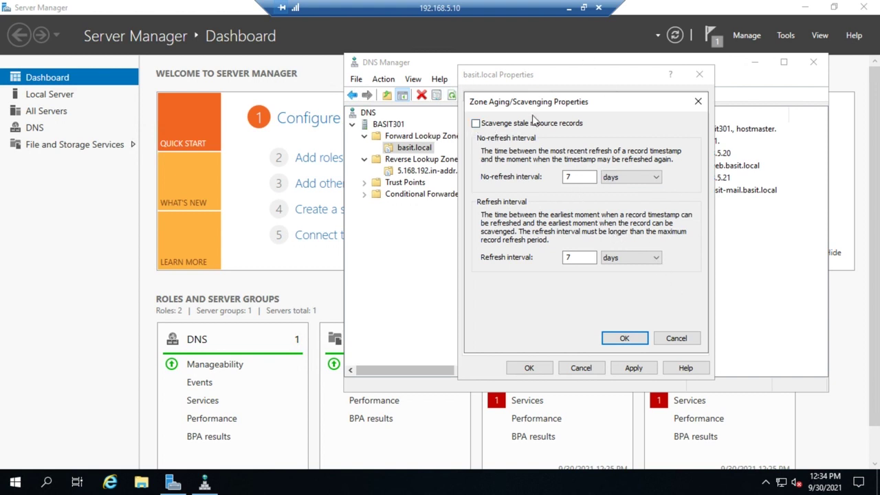
pyautogui.click(677, 339)
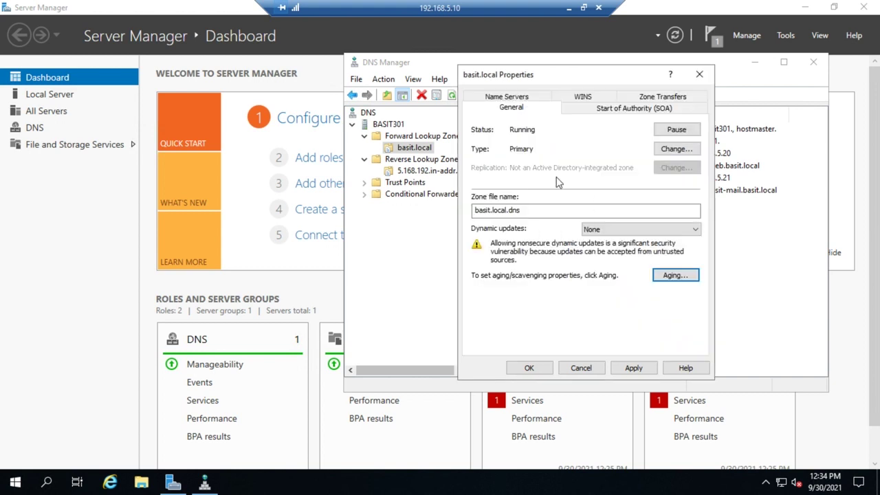
# Review the zone's SOA and WINS tabs, then move on to its name servers
pyautogui.click(585, 112)
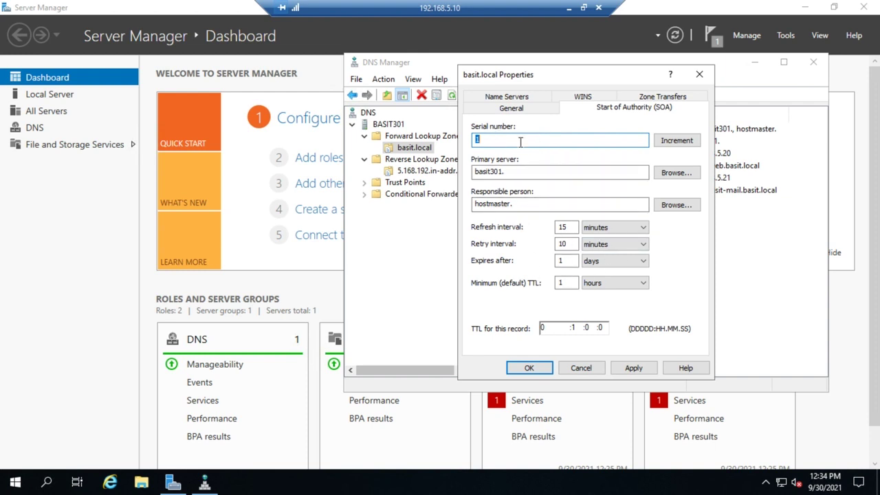
pyautogui.click(586, 98)
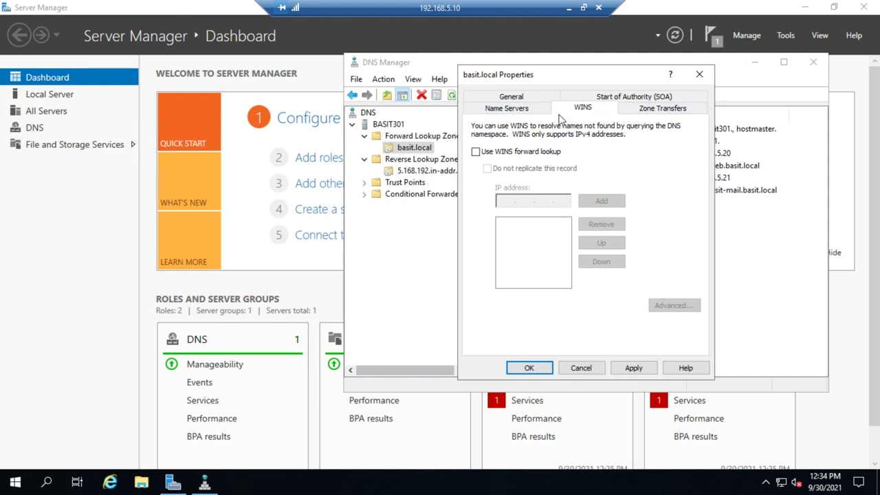
pyautogui.click(485, 114)
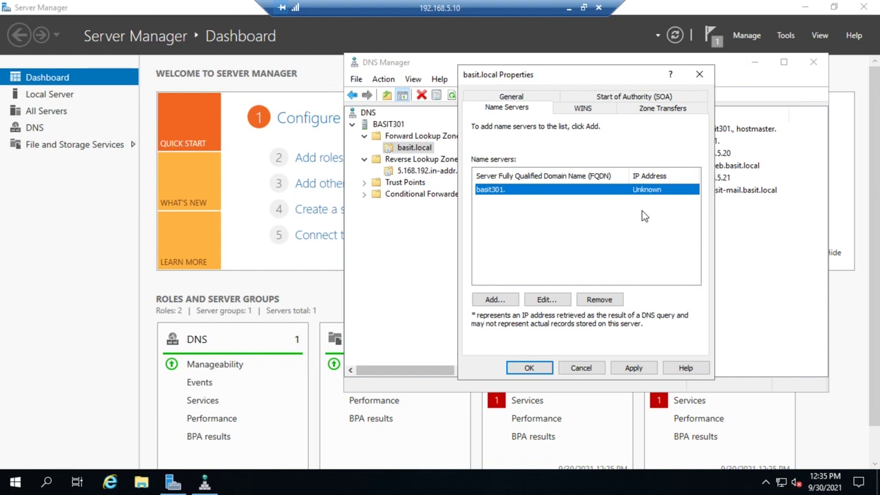
# Begin adding a new name server record to basit.local
pyautogui.click(495, 301)
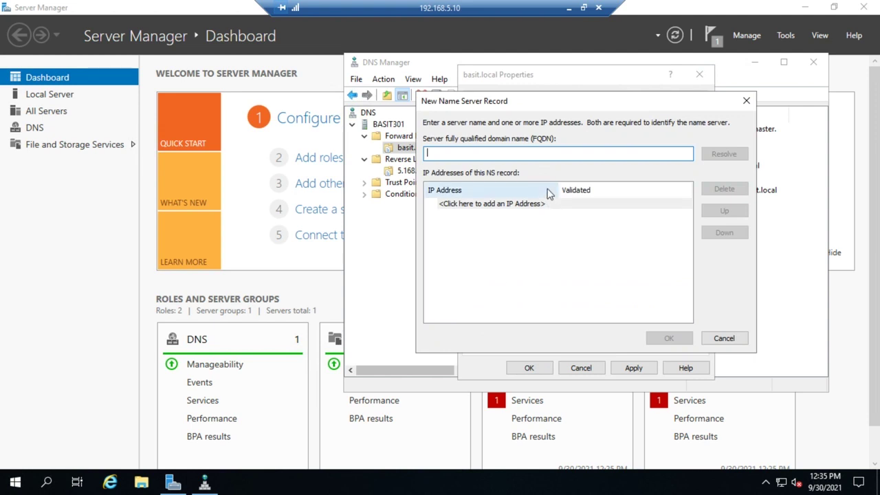
# Enter secdns.basit.local as the server FQDN with IP address 192.168.5.11
pyautogui.write('sec')
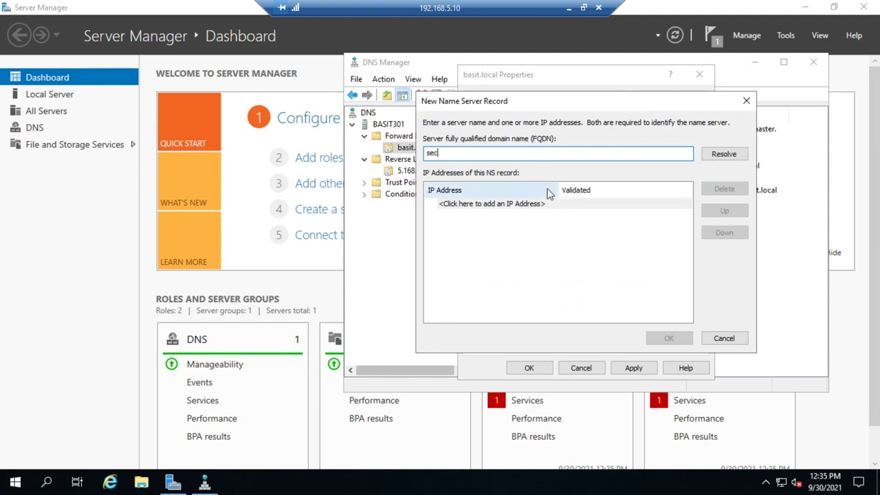
pyautogui.write('dns')
pyautogui.write('.basti.')
pyautogui.press('BackSpace')
pyautogui.press('BackSpace')
pyautogui.press('BackSpace')
pyautogui.write('it')
pyautogui.write('.local')
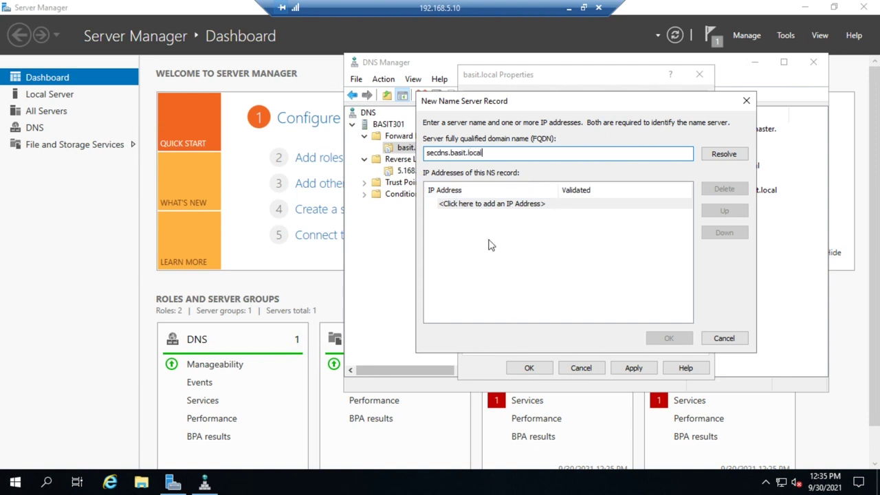
pyautogui.click(473, 205)
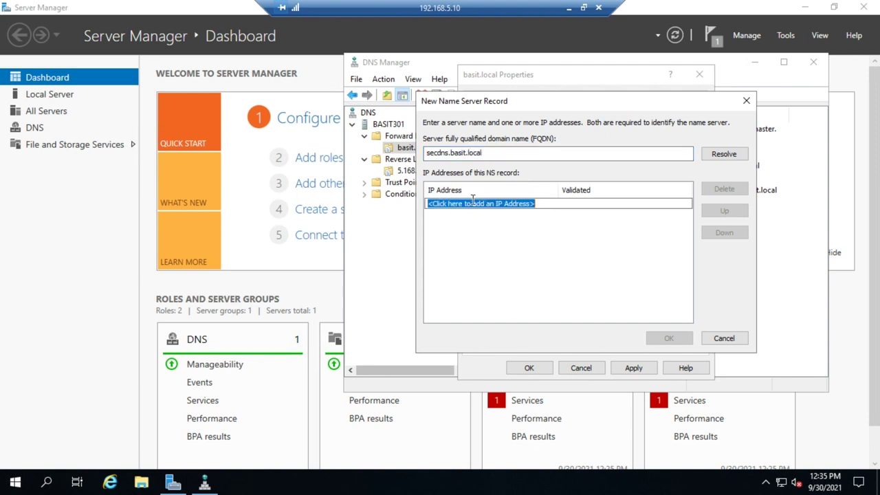
pyautogui.write('192.168')
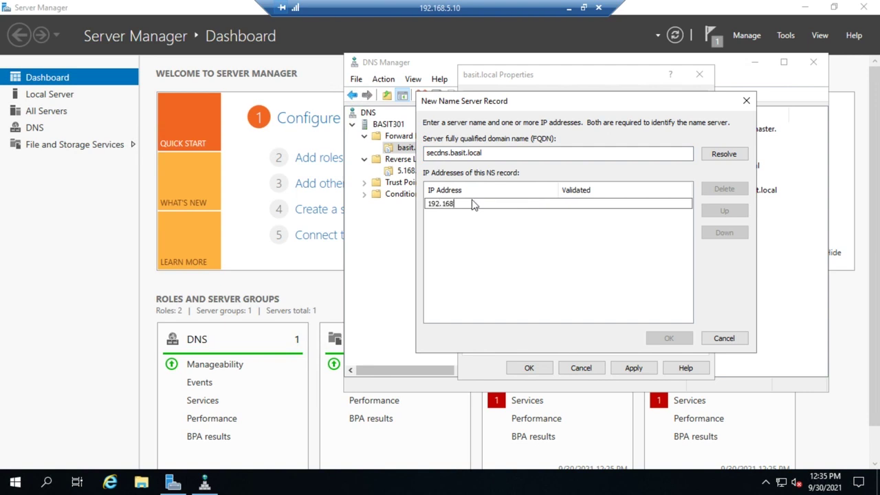
pyautogui.write('.5.11')
pyautogui.press('Return')
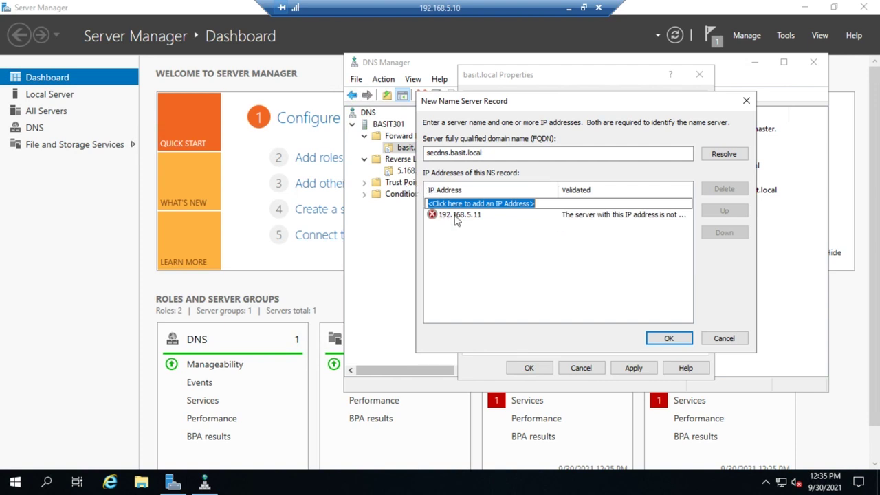
# Retry validating 192.168.5.11 twice, then discard the new name server record
pyautogui.click(598, 216)
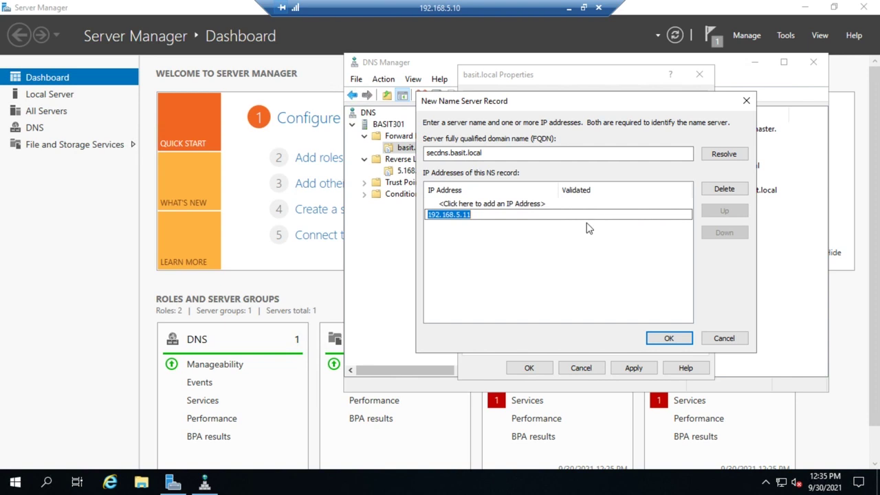
pyautogui.press('Return')
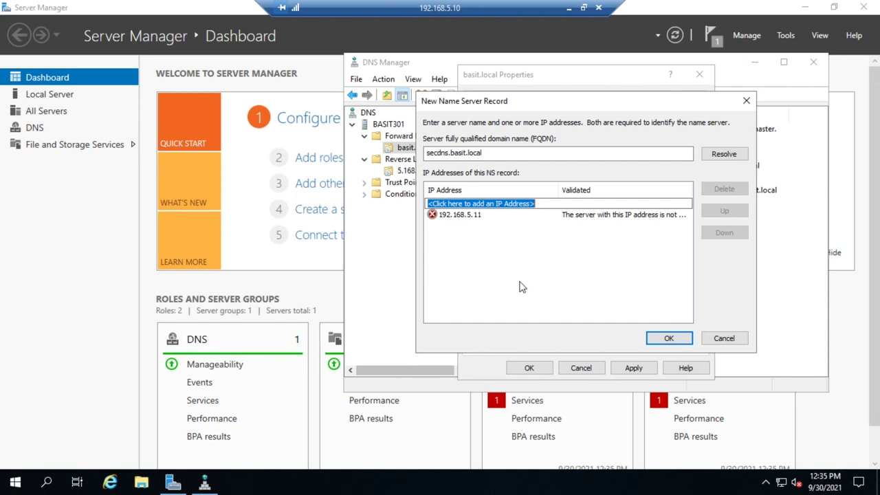
pyautogui.click(460, 216)
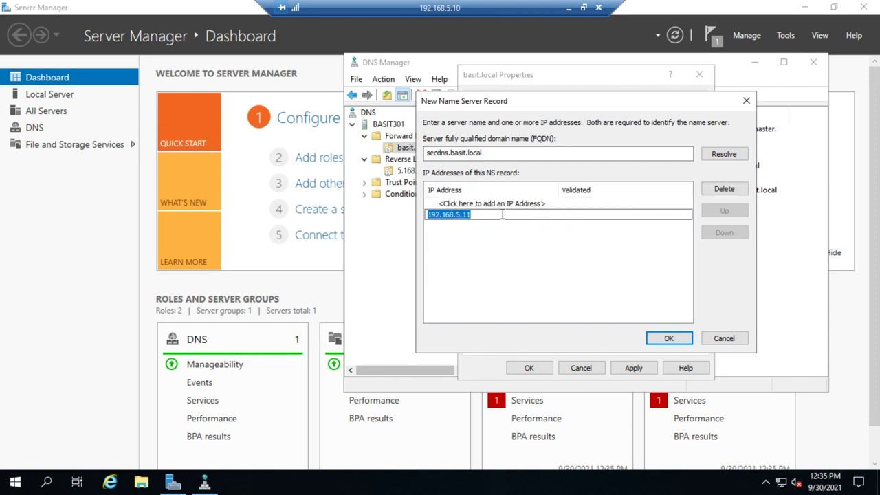
pyautogui.press('Return')
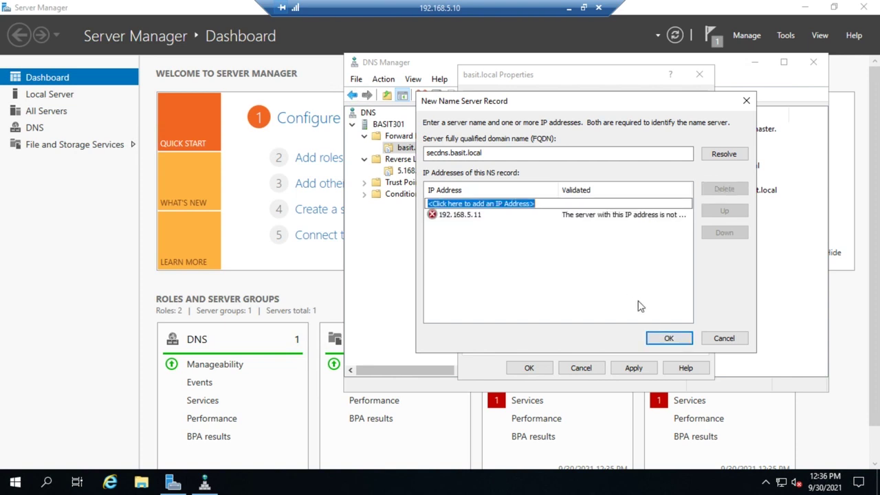
pyautogui.click(722, 342)
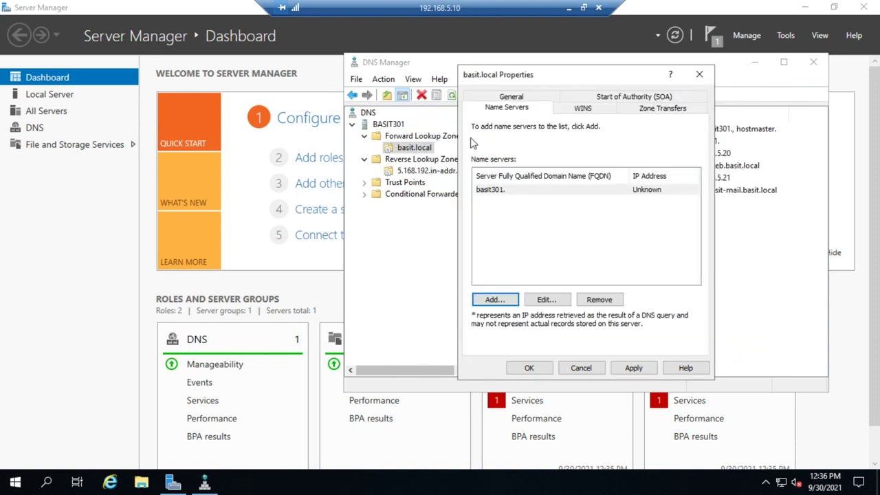
# Show the basit.local zone transfer settings
pyautogui.click(672, 113)
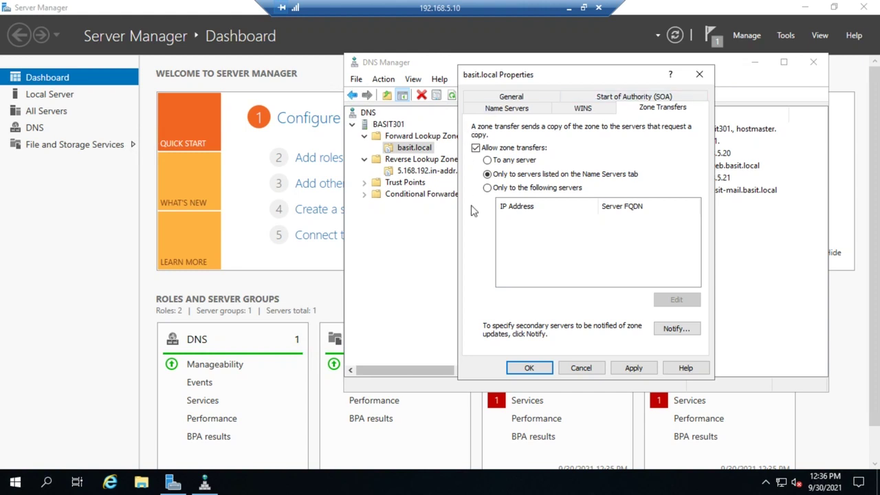
# Toggle zone transfers off and on, recheck the basit301 name server list twice
pyautogui.click(476, 149)
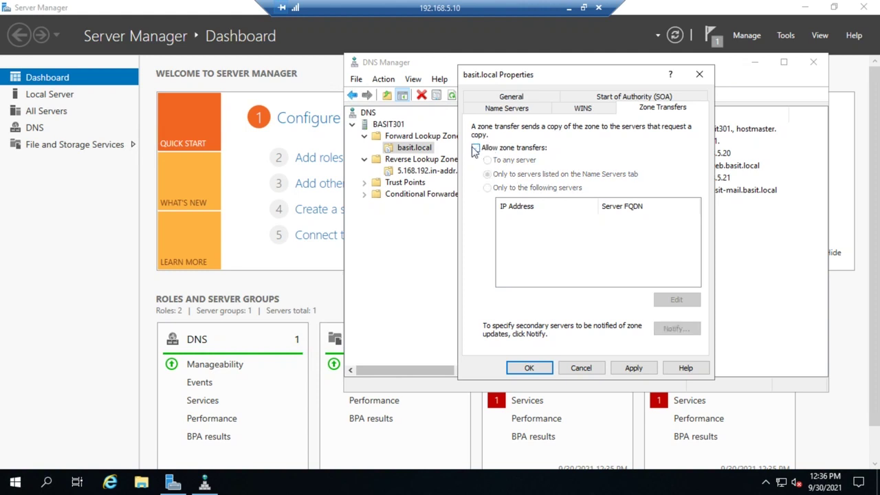
pyautogui.click(475, 148)
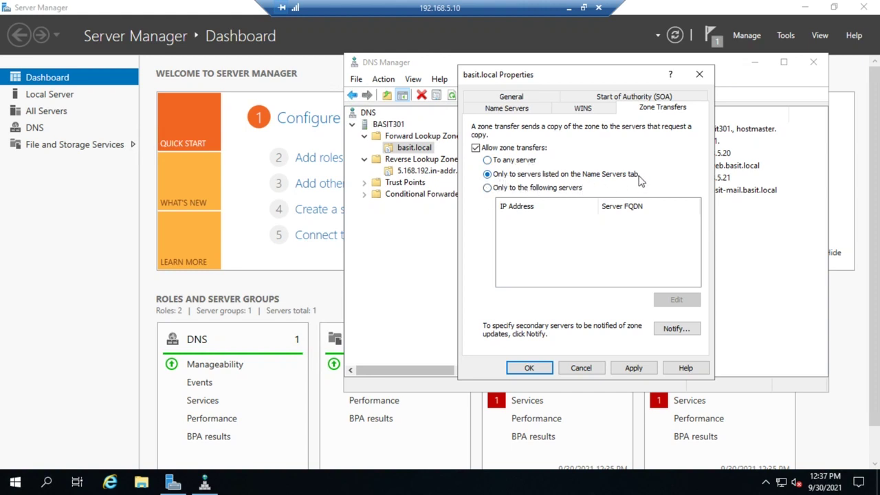
pyautogui.click(513, 111)
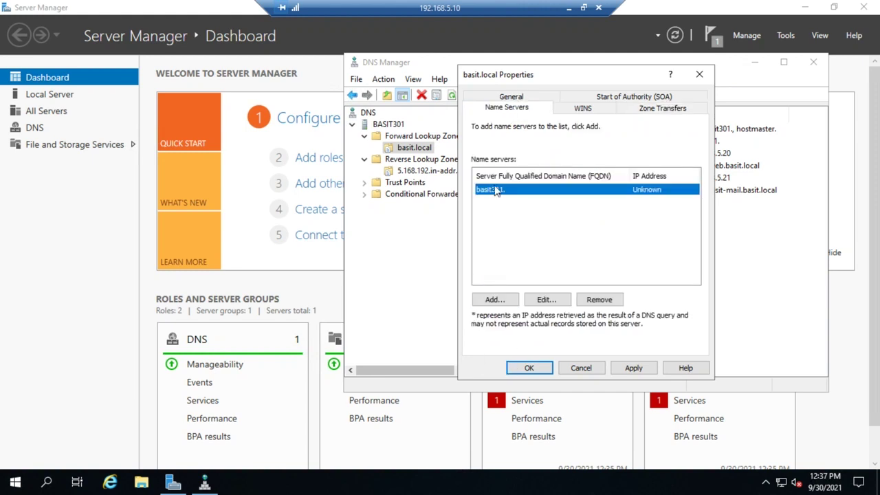
pyautogui.click(654, 111)
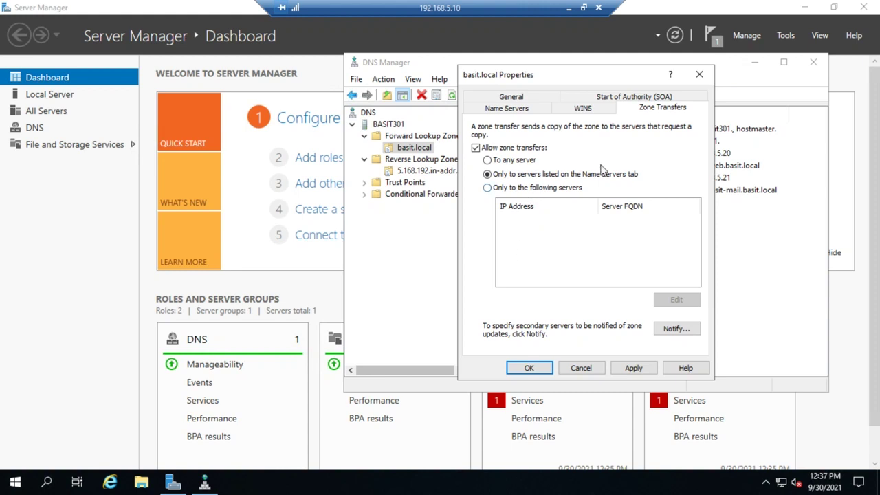
pyautogui.click(500, 111)
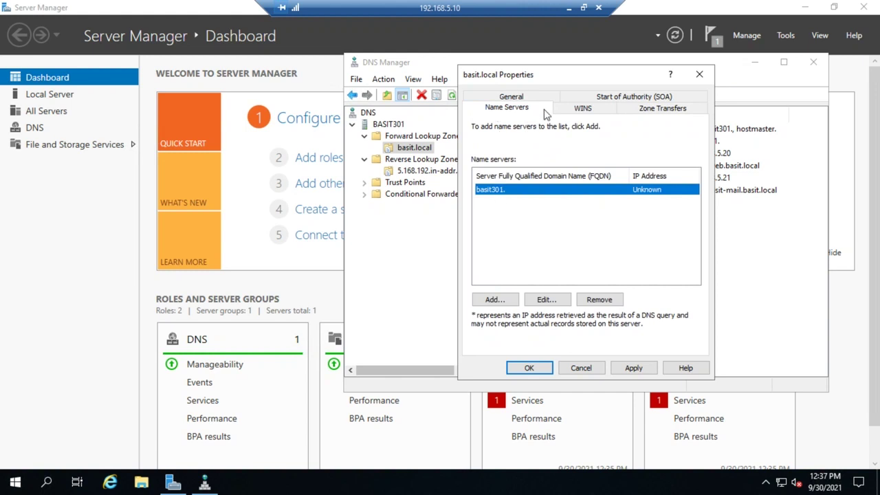
pyautogui.click(655, 116)
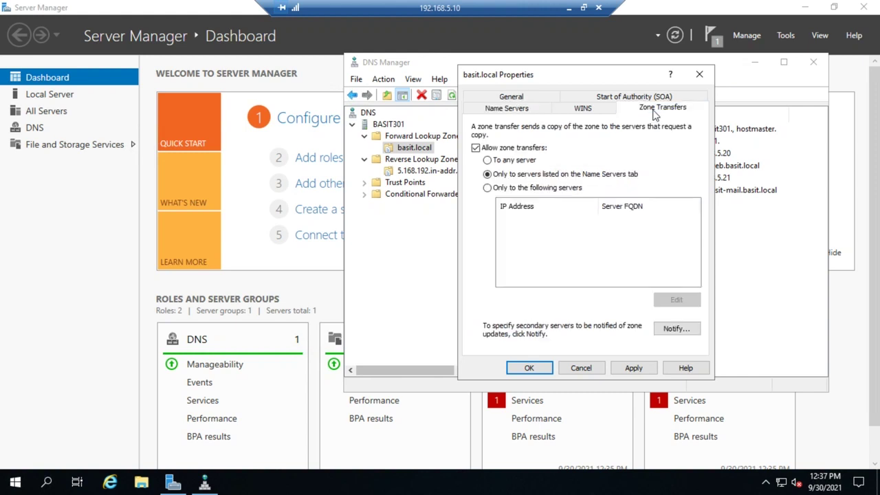